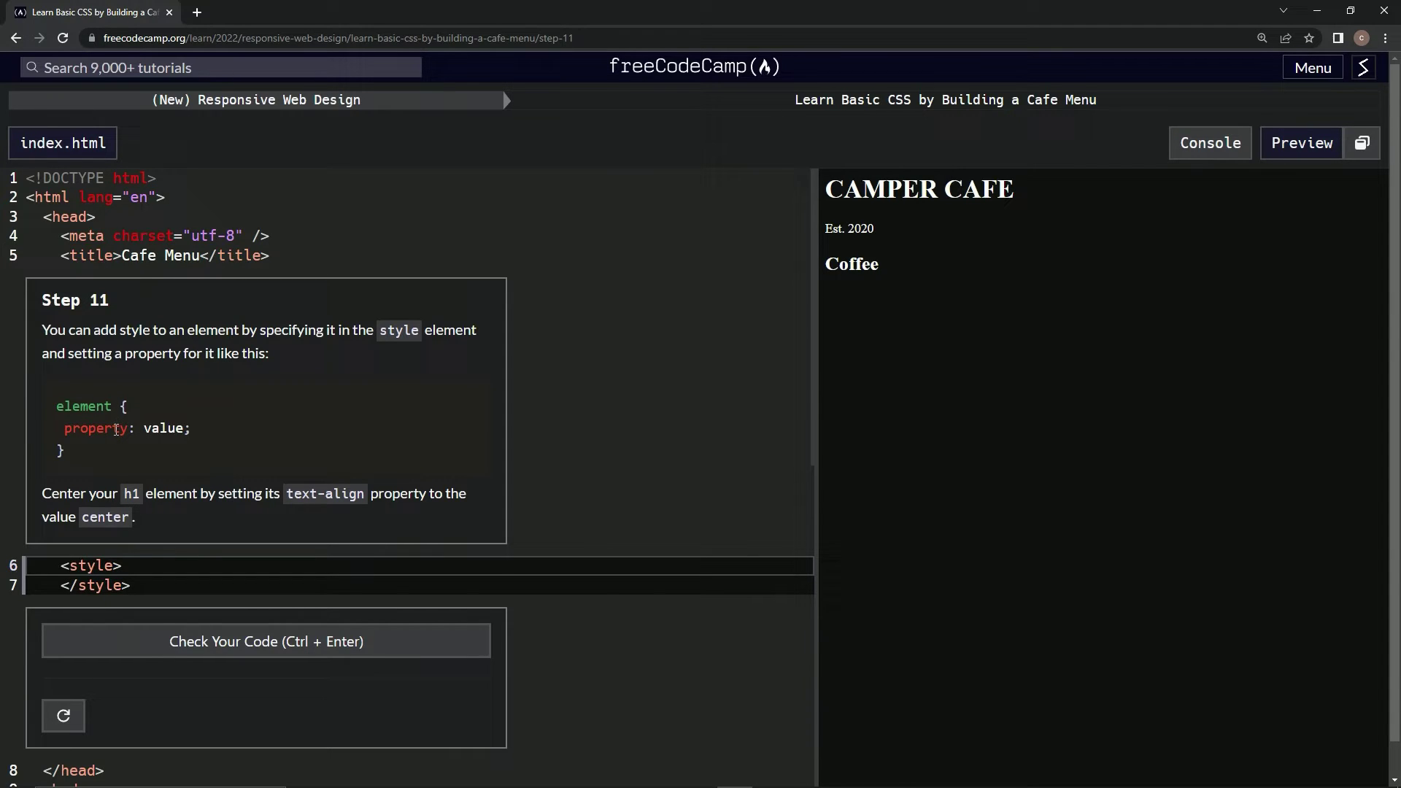
Write an h1 rule with text-align: center inside the style element, without a trailing semicolon
left_click(126, 565)
key("Return")
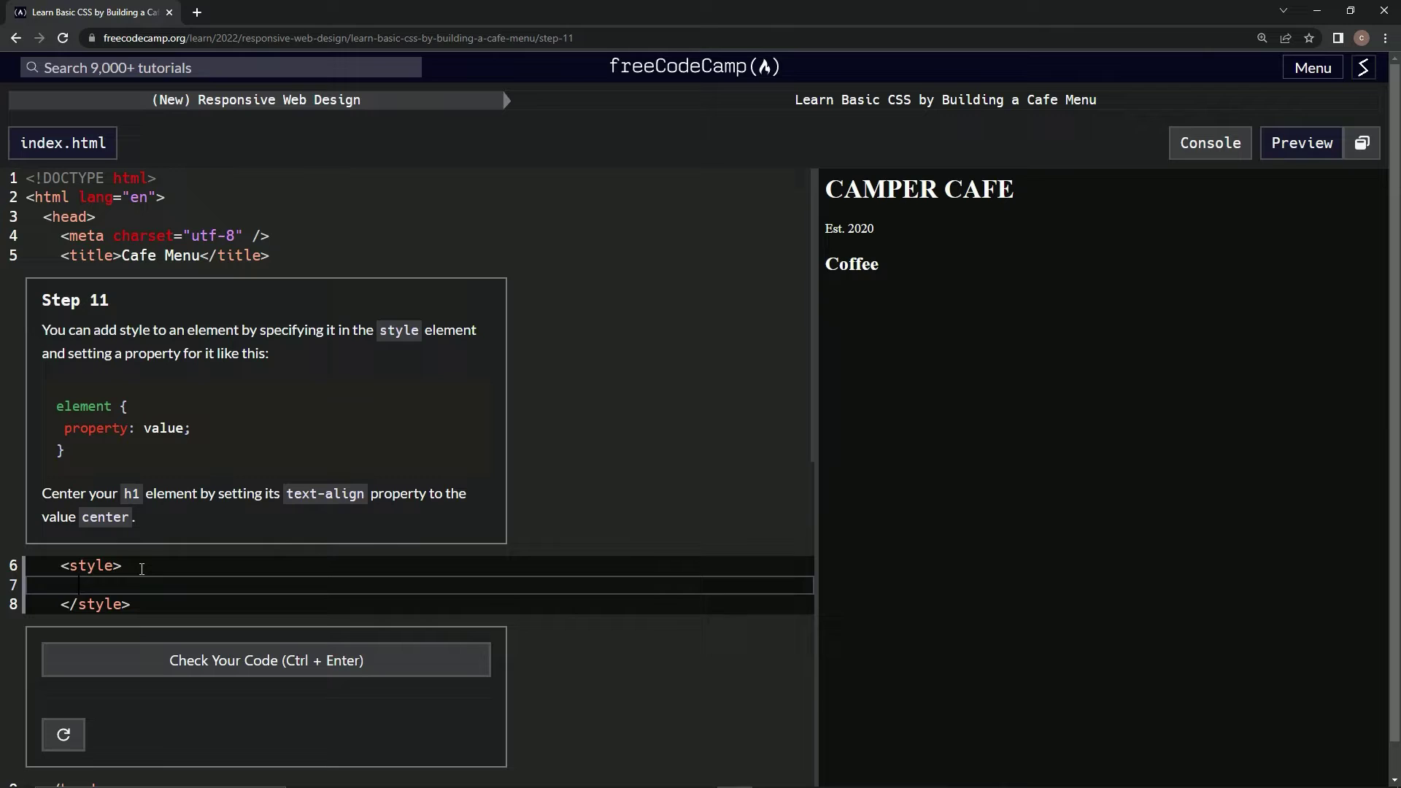
type("h1")
type(" {")
key("Return")
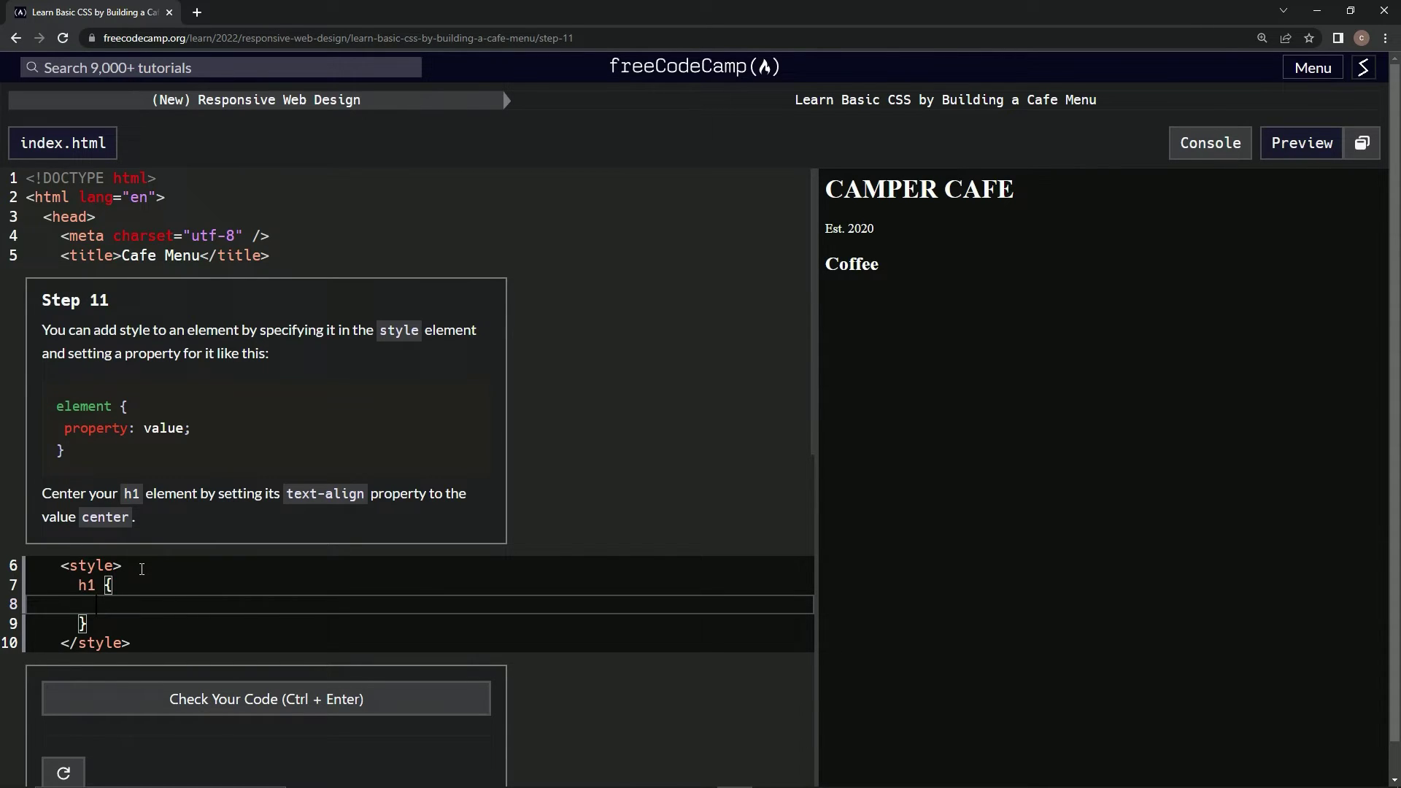
type("text-")
type("alig")
type("n:")
type(" center;")
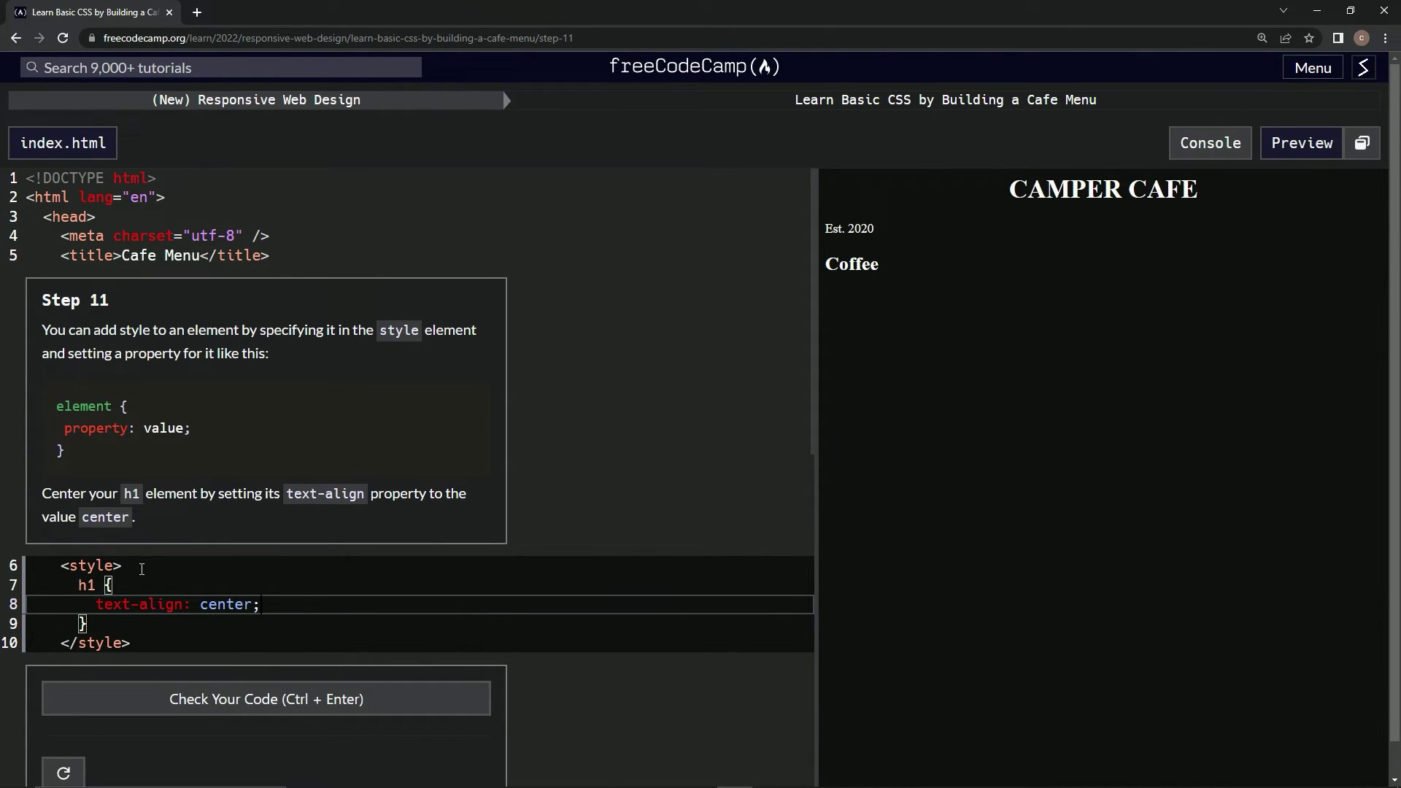
key("BackSpace")
Check the h1 centering code and submit it to advance to Step 12
left_click(298, 699)
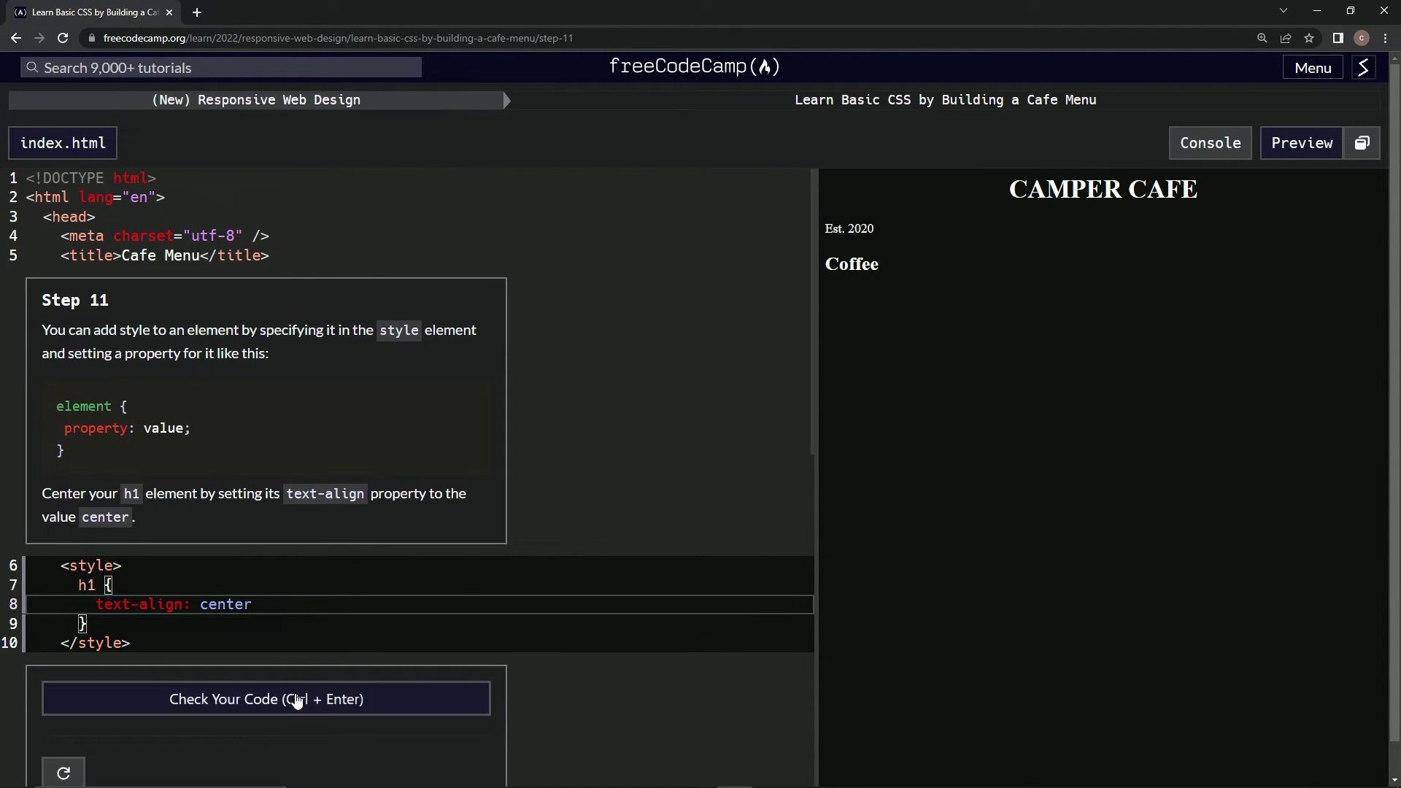
scroll(297, 658, "down", 1)
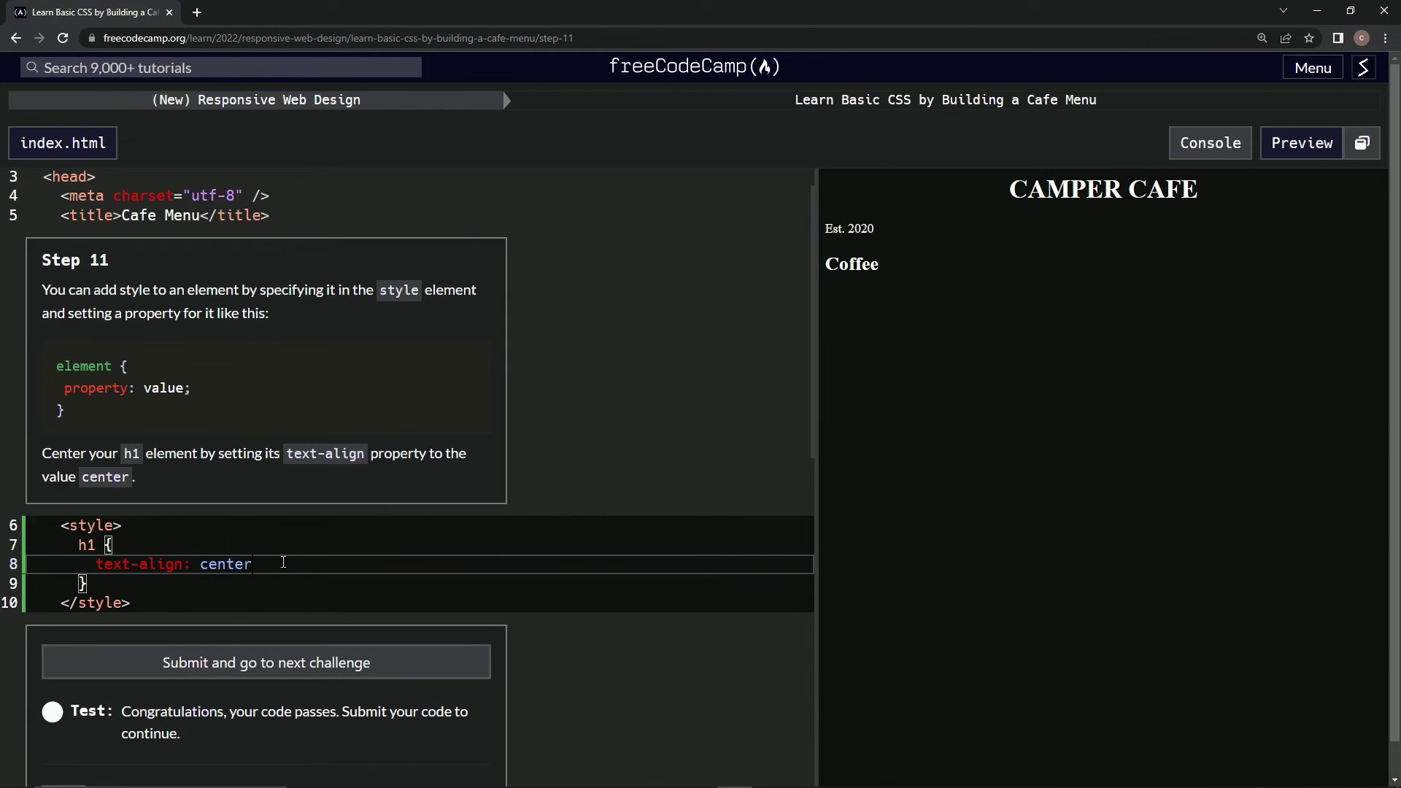
scroll(285, 564, "down", 1)
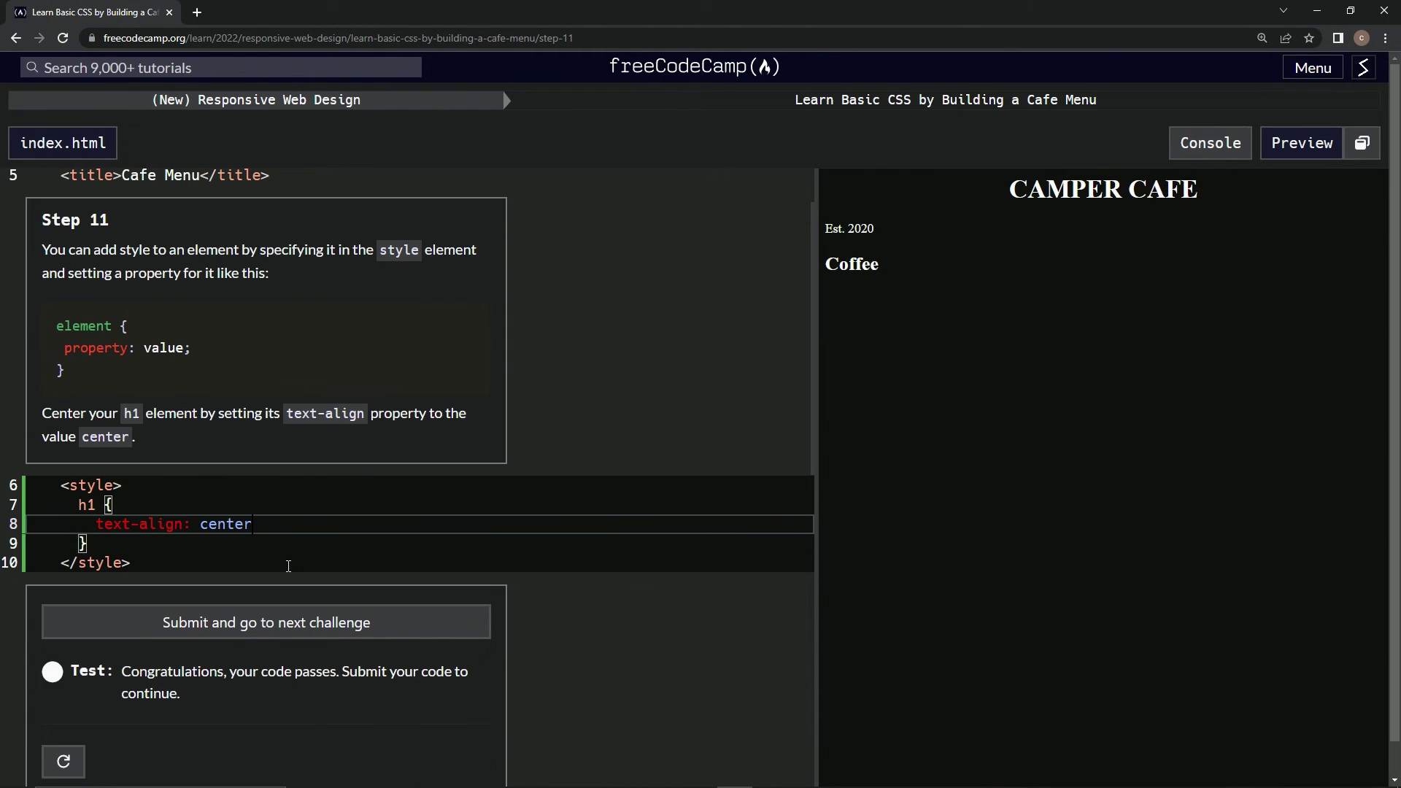
left_click(253, 629)
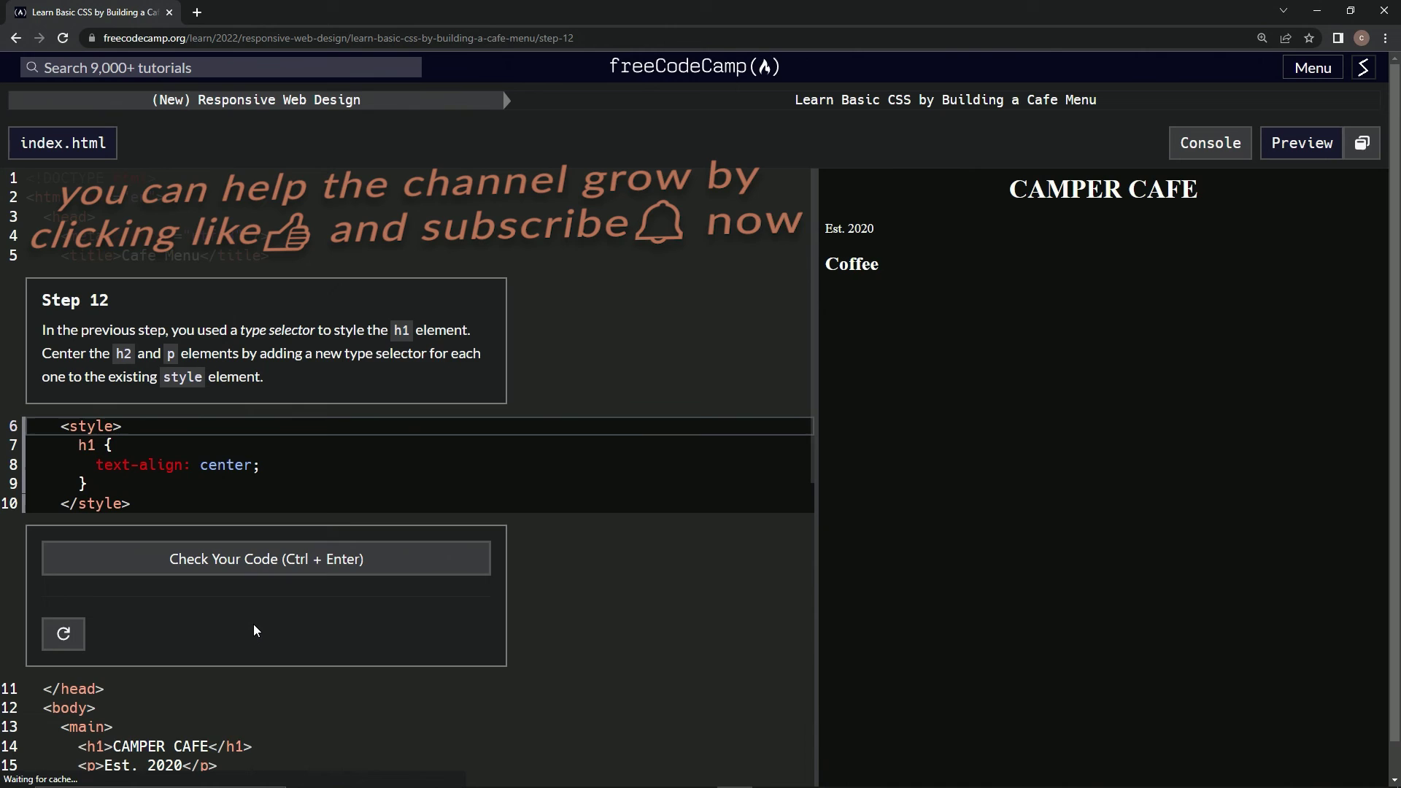